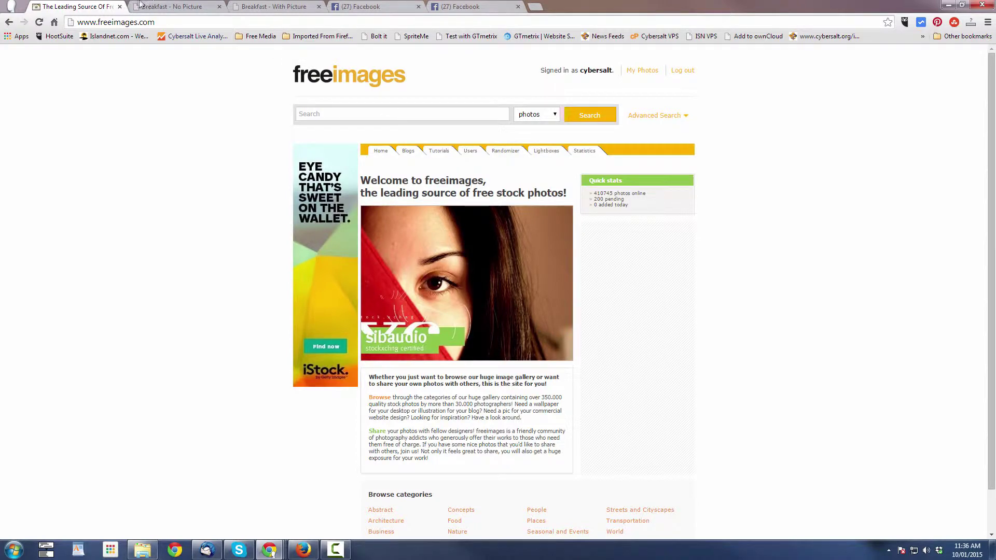
Step: Compare the open articles Breakfast - No Picture and Breakfast - With Picture on basicjoomla.com
left_click(170, 8)
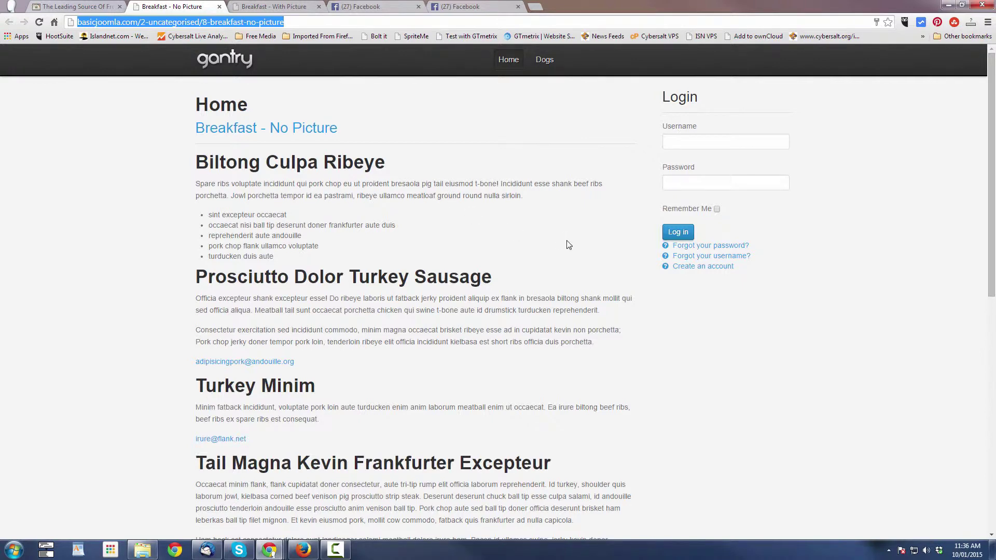
left_click(281, 10)
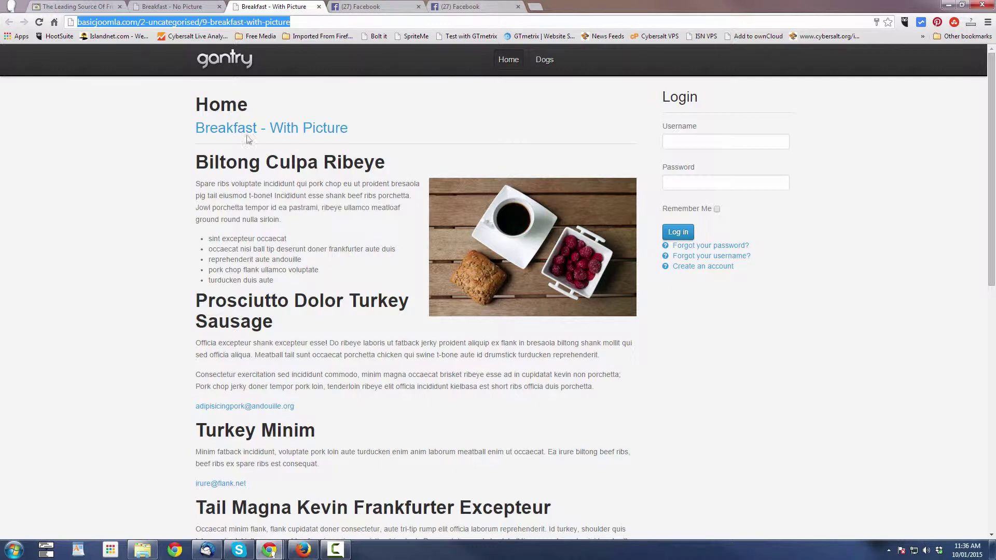
left_click(168, 9)
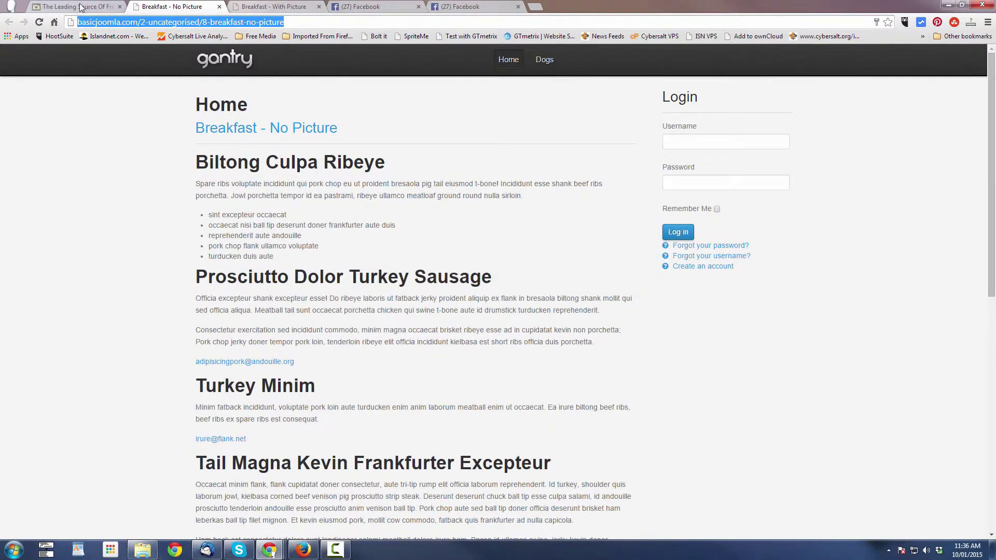
left_click(252, 7)
Step: Search freeimages.com photos for "breakfast"
left_click(93, 7)
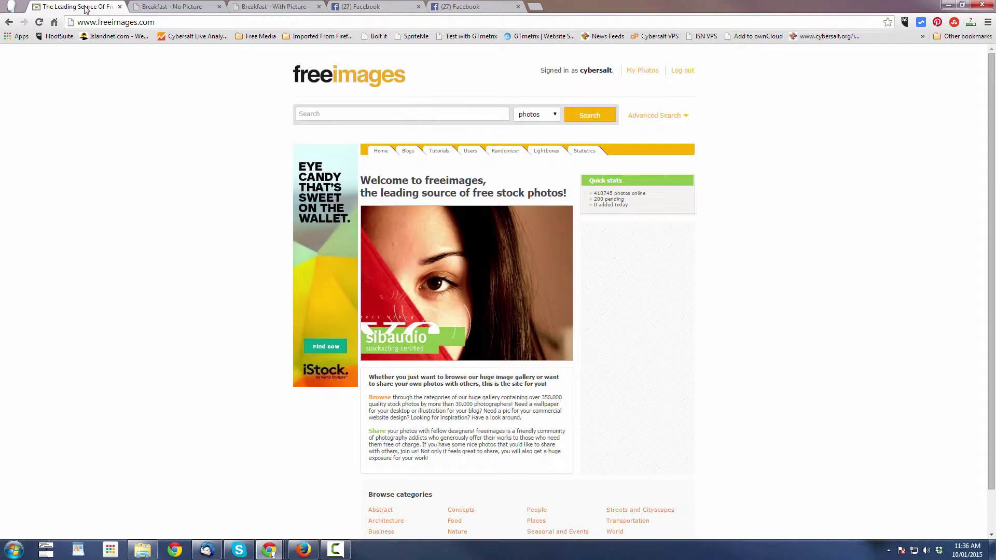
left_click(333, 113)
type("break")
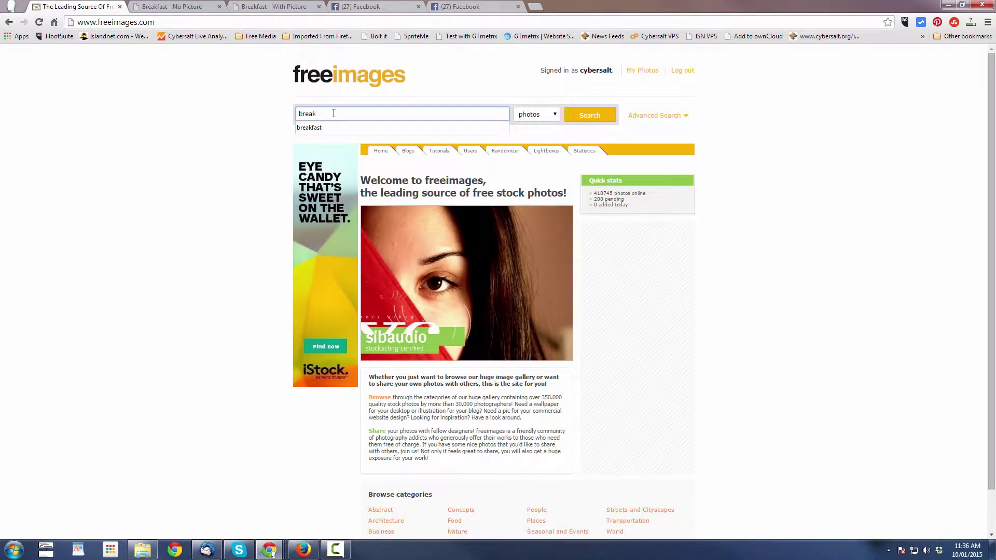
key("Down")
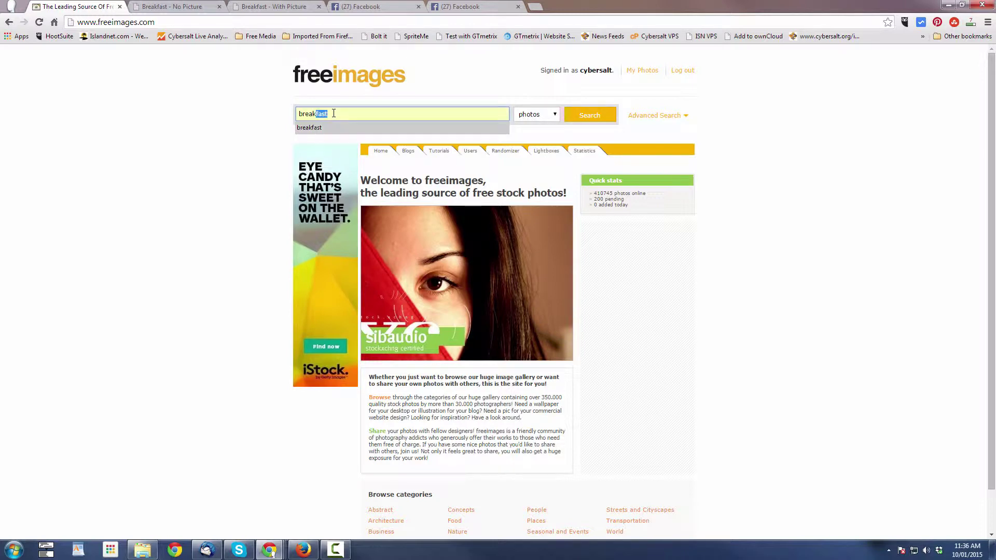
key("Return")
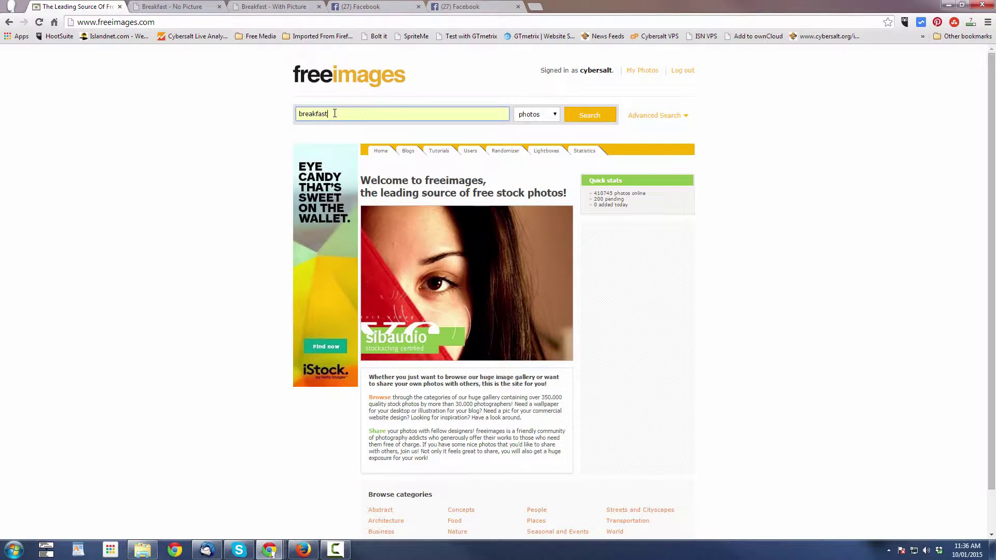
key("Return")
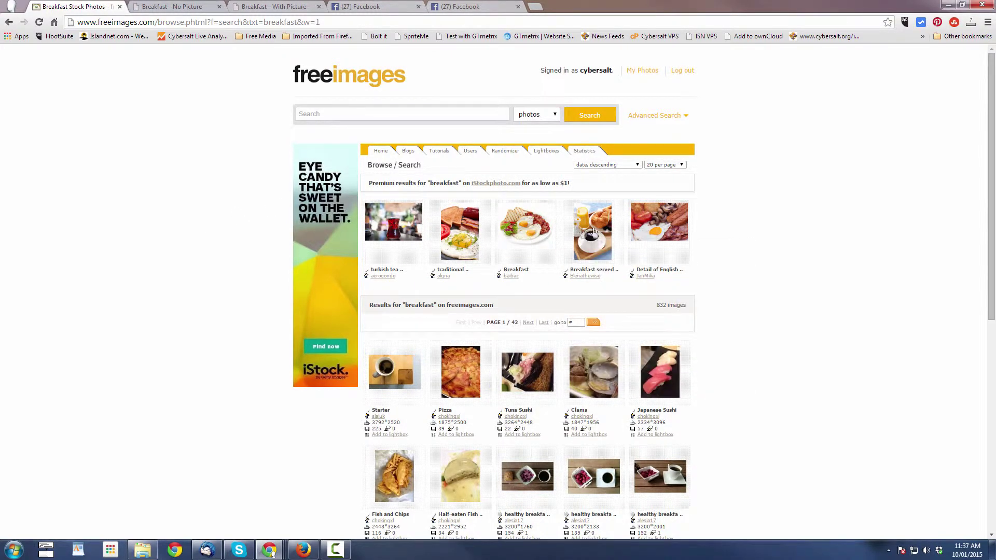
Step: Open the healthy breakfast photo with the coffee cup, berries and bread roll from the freeimages results
mouse_move(646, 232)
scroll(217, 233, "down", 2)
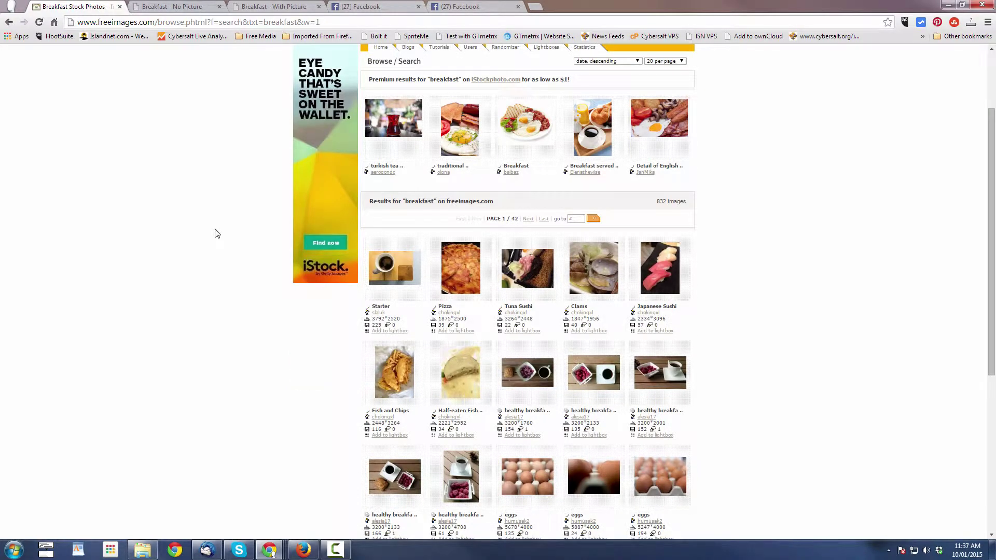
scroll(217, 234, "down", 2)
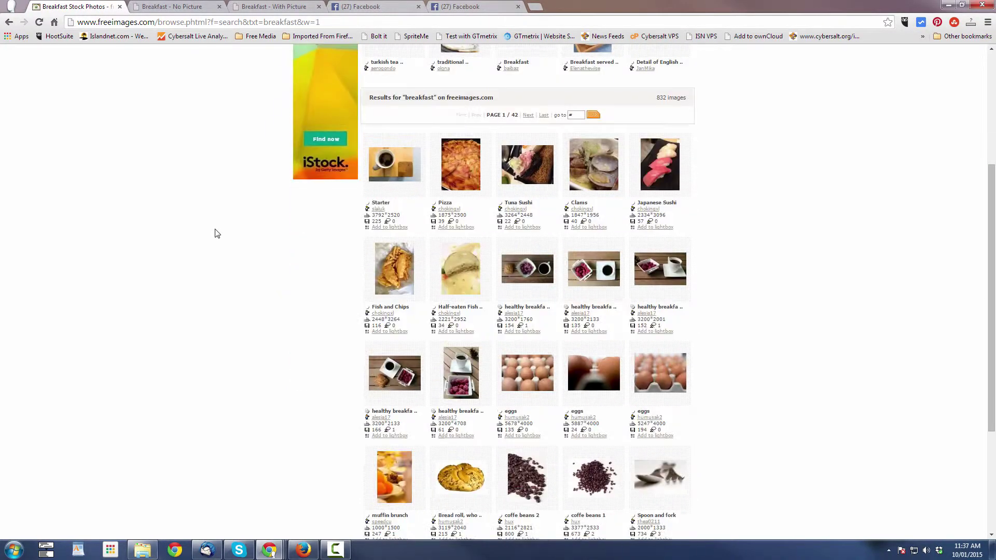
mouse_move(383, 381)
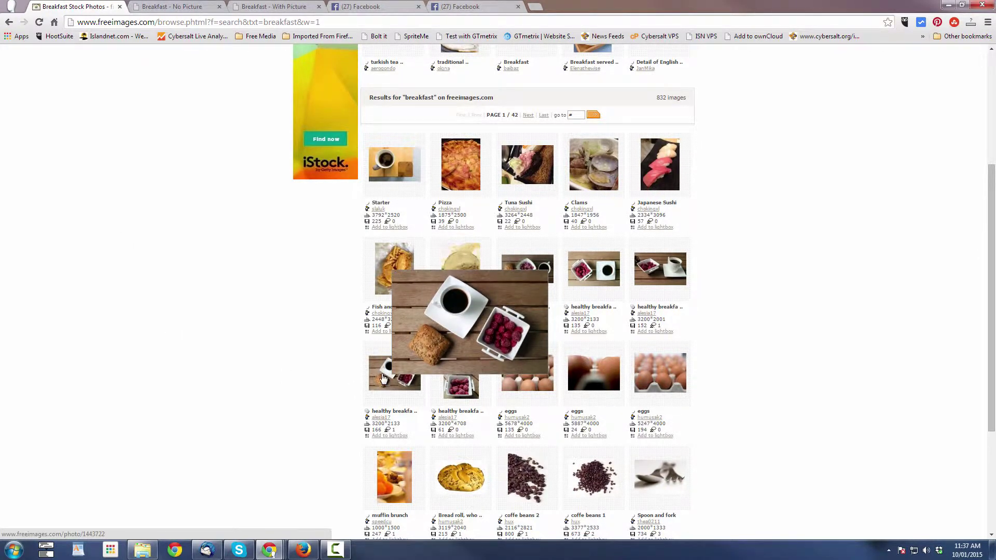
left_click(384, 378)
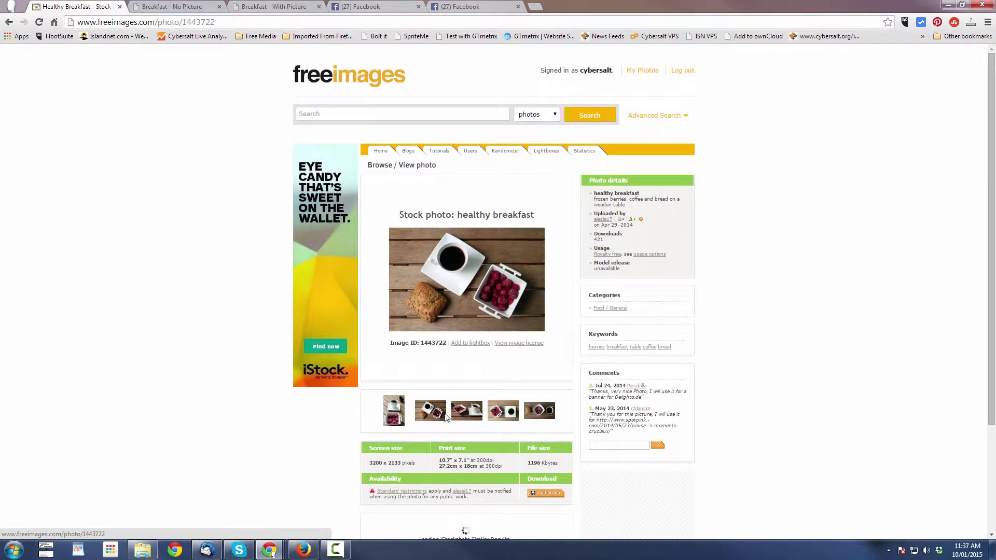
Step: Check the photo's availability terms and view the uploader's profile, returning to the photo page
mouse_move(504, 416)
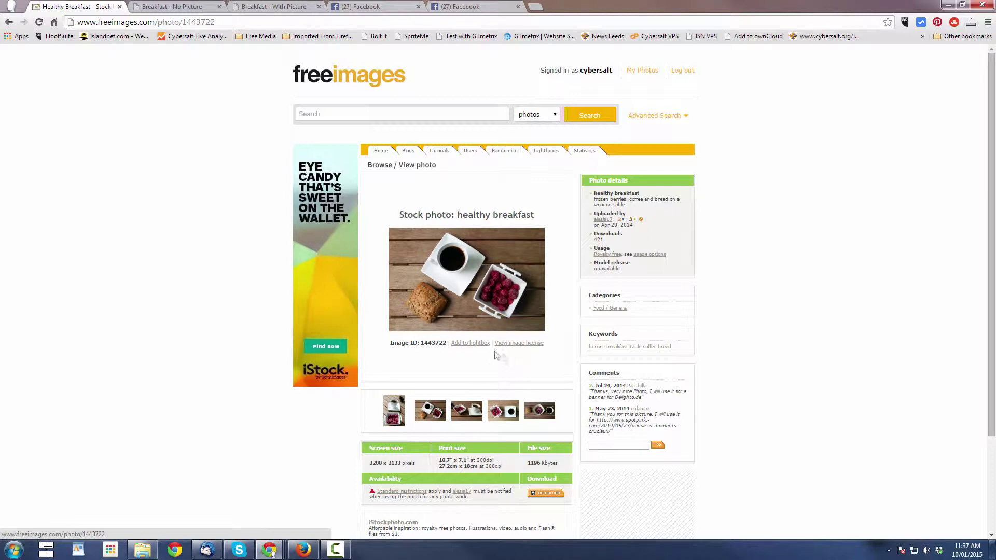
scroll(493, 355, "down", 1)
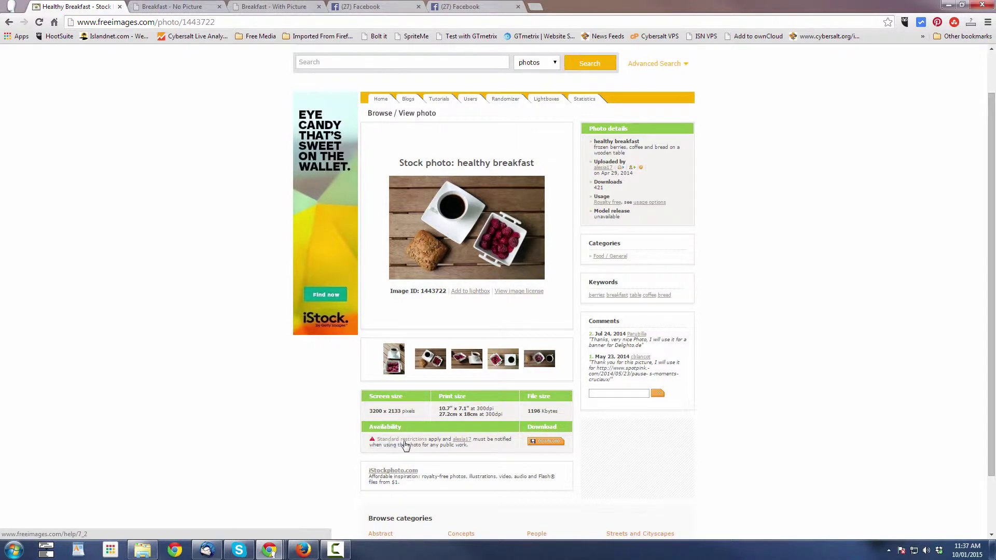
left_click(461, 440)
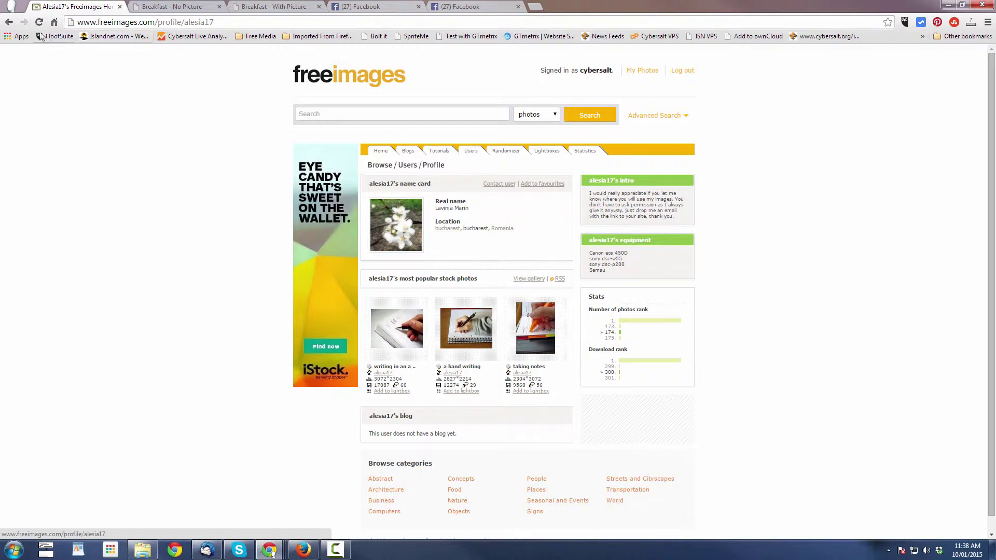
left_click(11, 23)
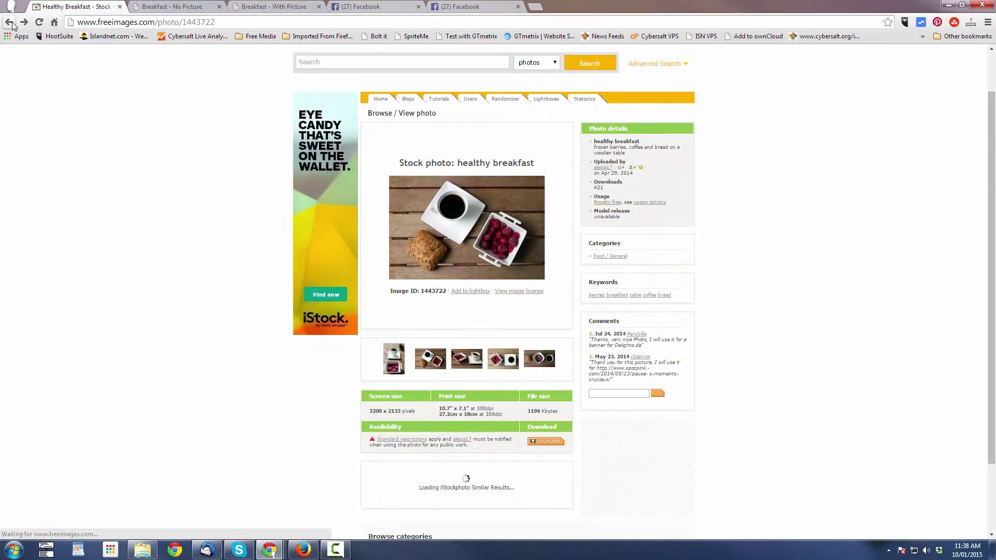
Step: Open the full-size download version of the healthy breakfast photo and look over the whole image
mouse_move(410, 197)
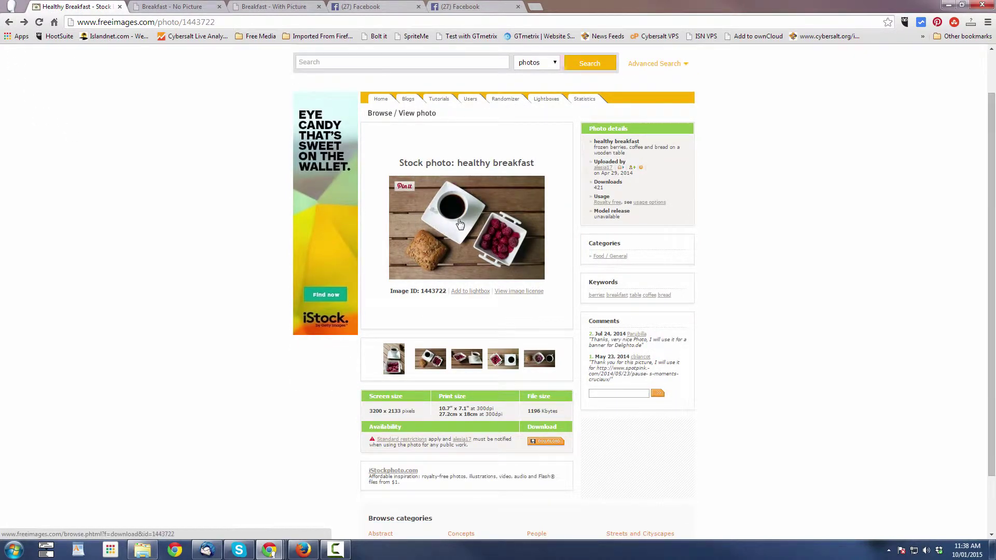
right_click(459, 221)
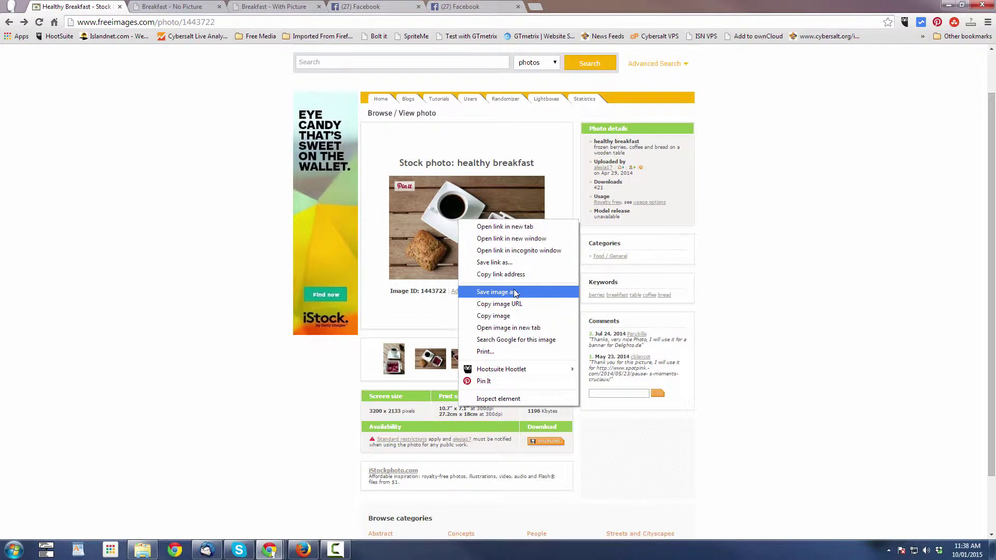
left_click(154, 172)
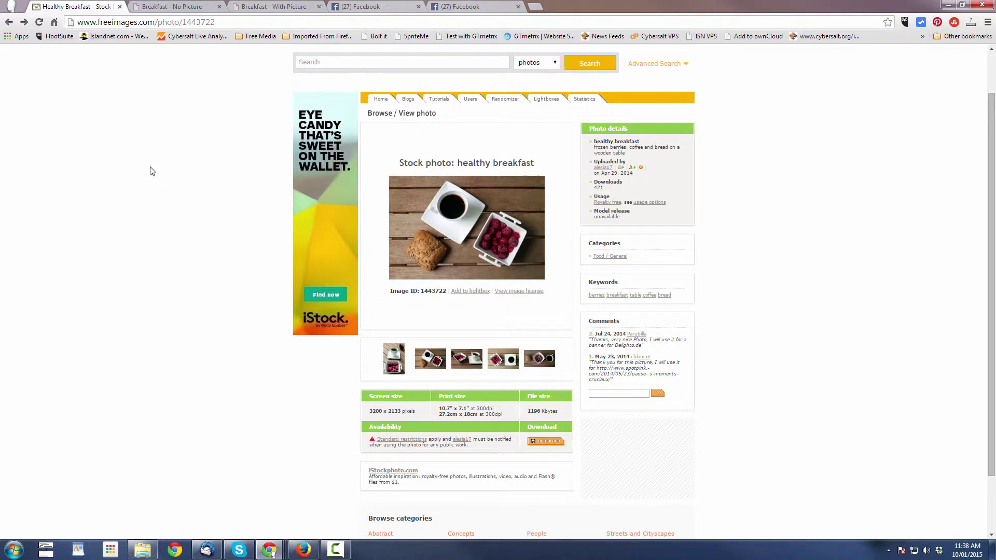
left_click(486, 240)
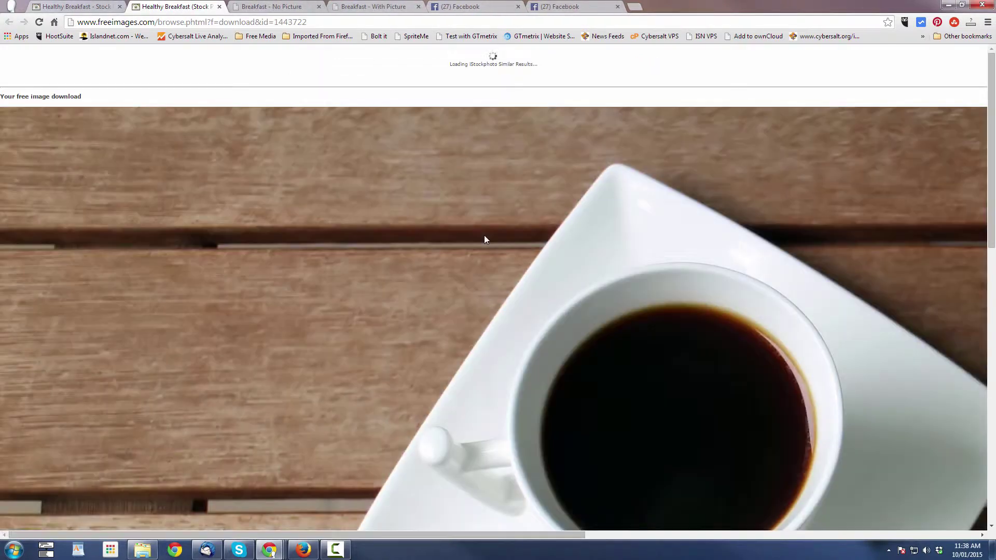
scroll(467, 213, "down", 4)
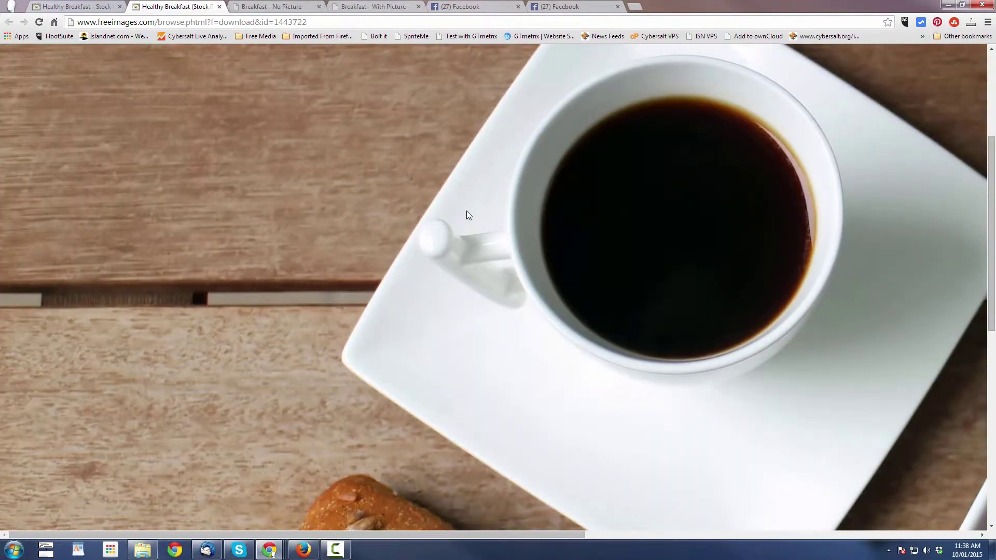
scroll(467, 212, "down", 5)
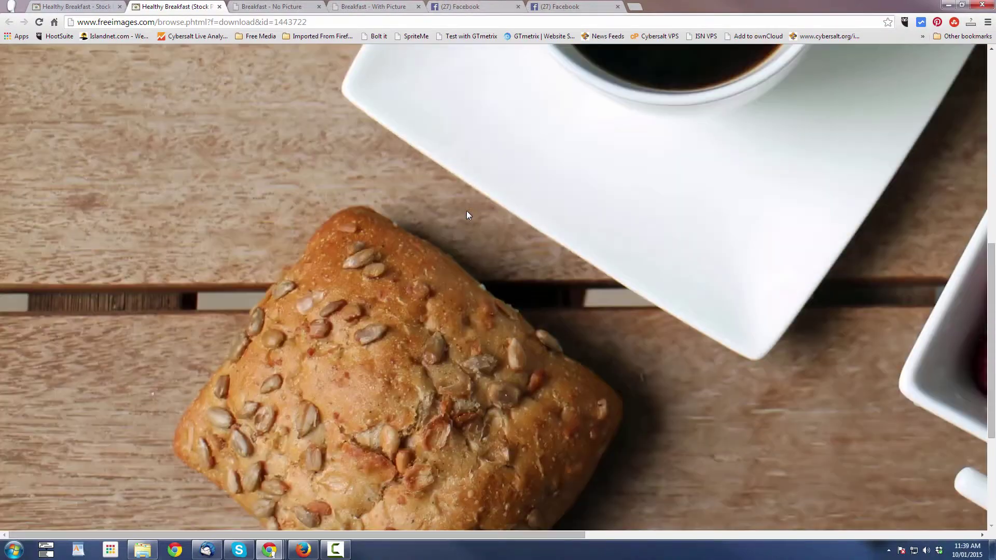
scroll(468, 215, "up", 9)
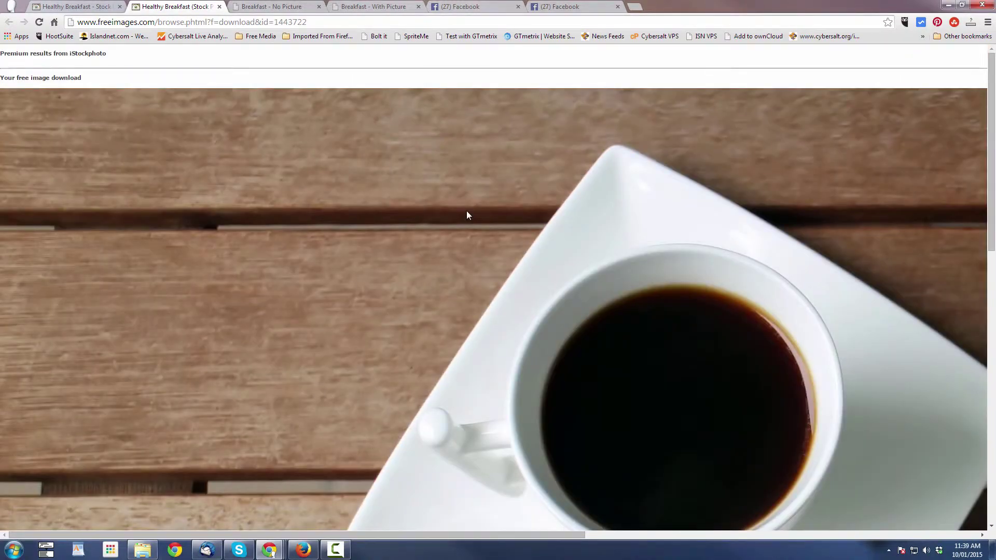
Step: Show the save option for the full-size image without saving it, view more of the image and close its page
right_click(467, 215)
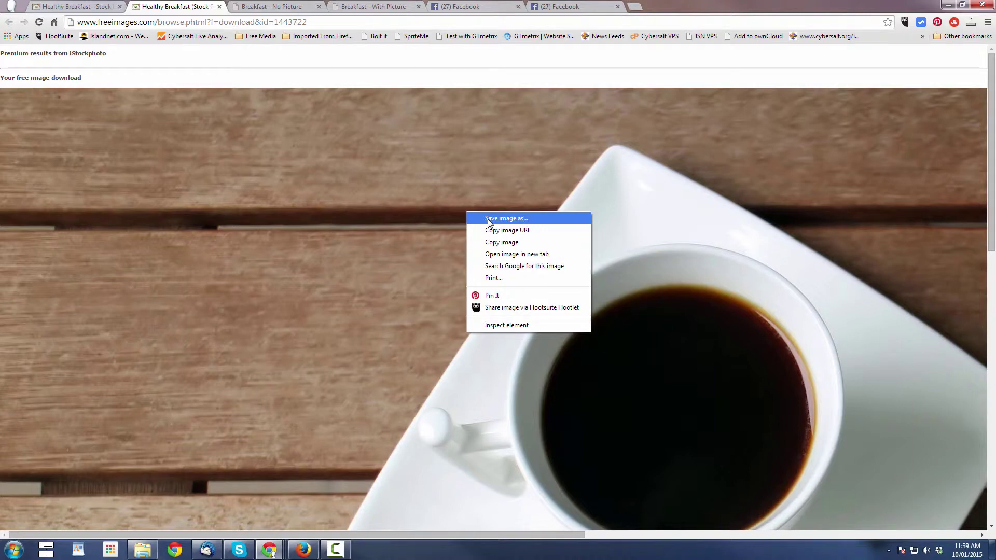
left_click(402, 191)
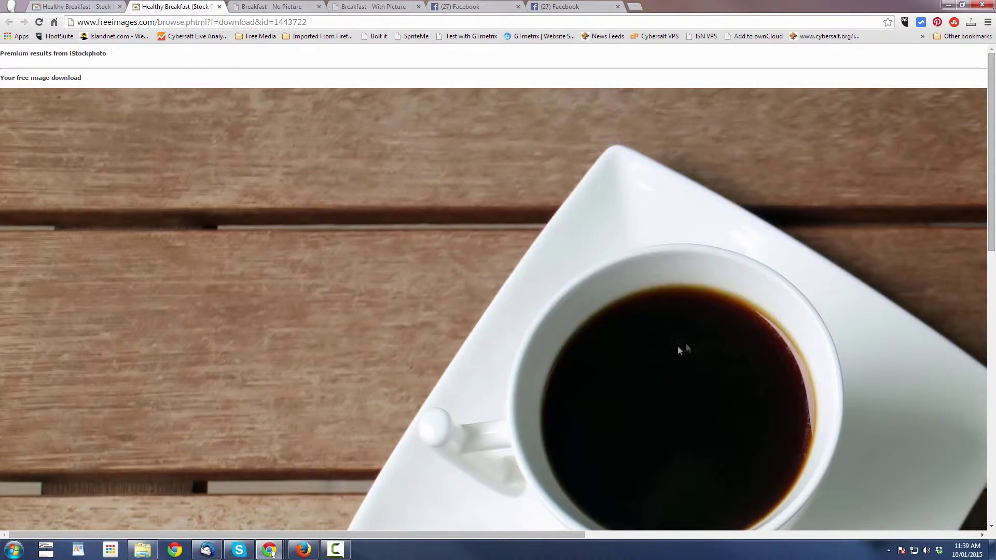
scroll(650, 326, "down", 2)
scroll(555, 291, "down", 4)
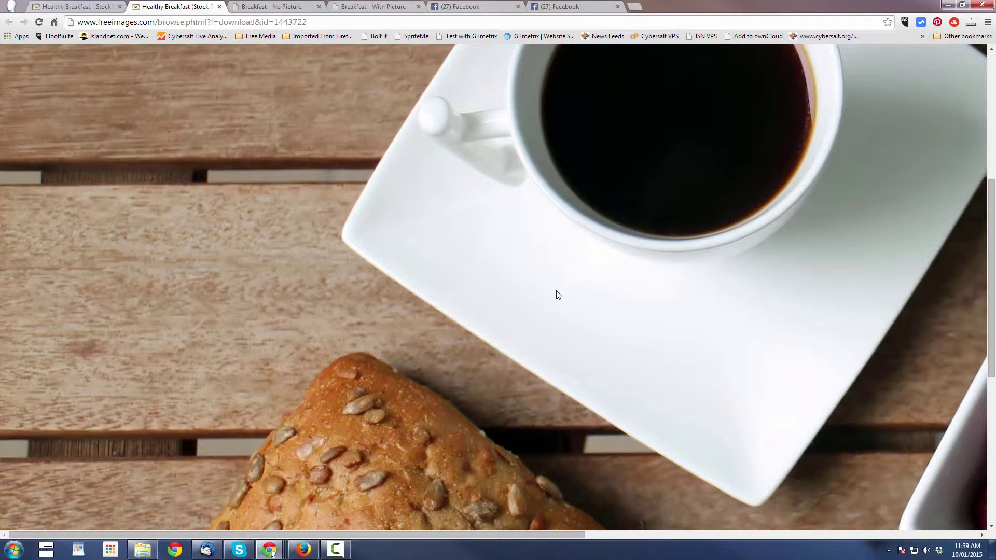
left_click(220, 7)
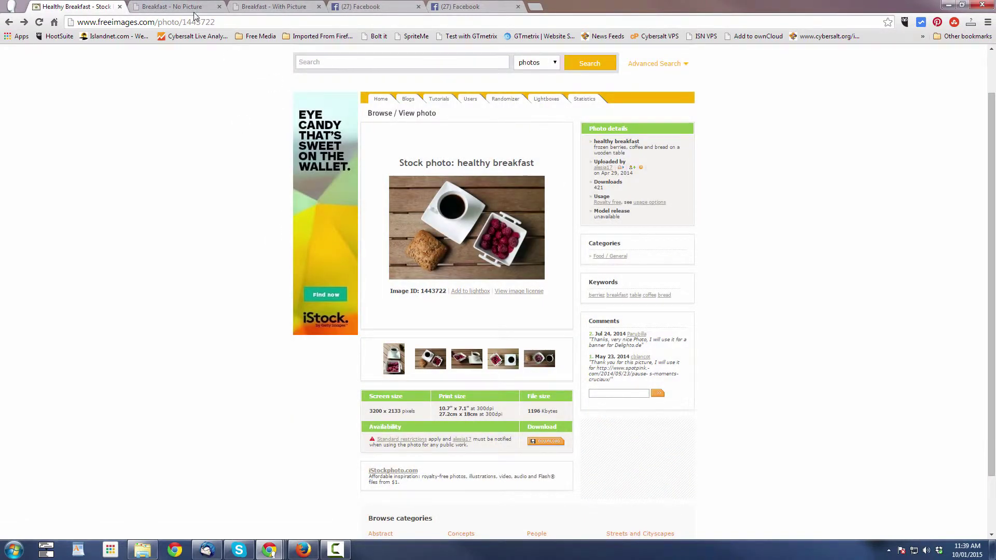
Step: Copy the Breakfast - No Picture article's address and paste it into a new Facebook status update in the first Facebook tab
left_click(275, 7)
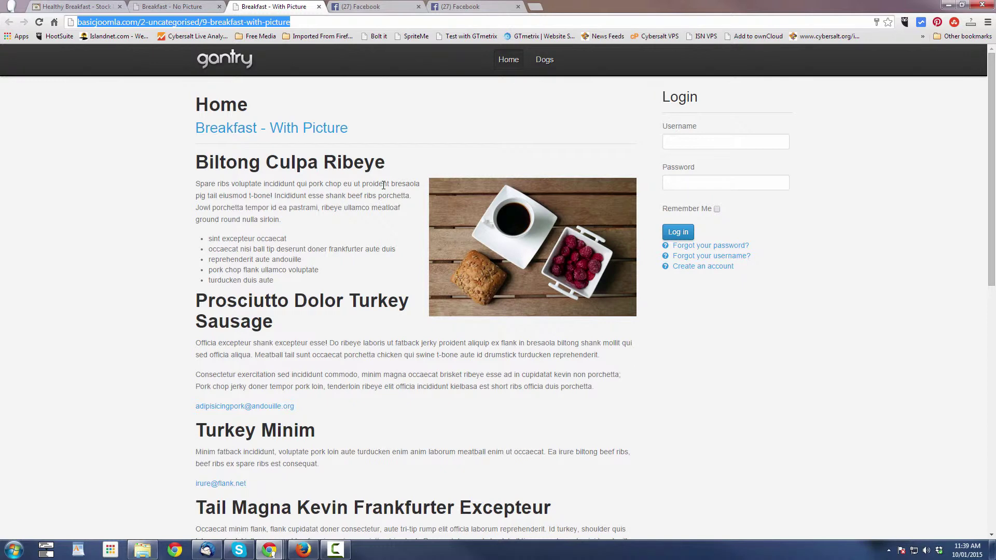
left_click(169, 10)
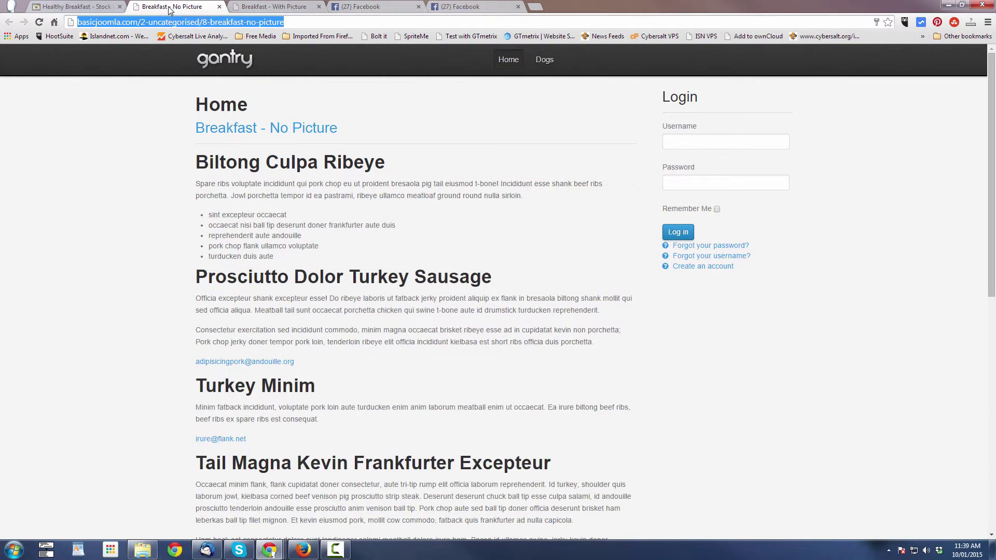
right_click(179, 22)
left_click(212, 61)
left_click(371, 7)
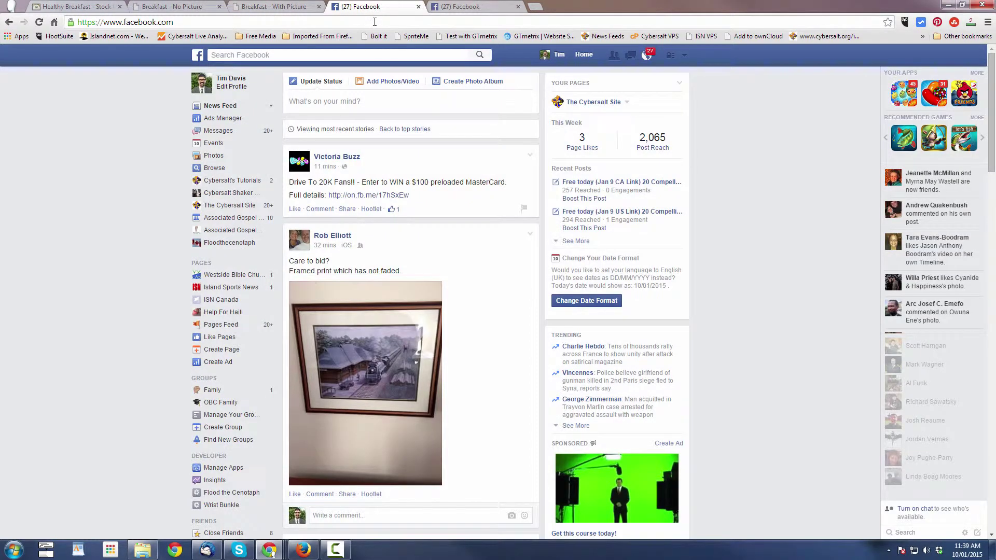
left_click(372, 106)
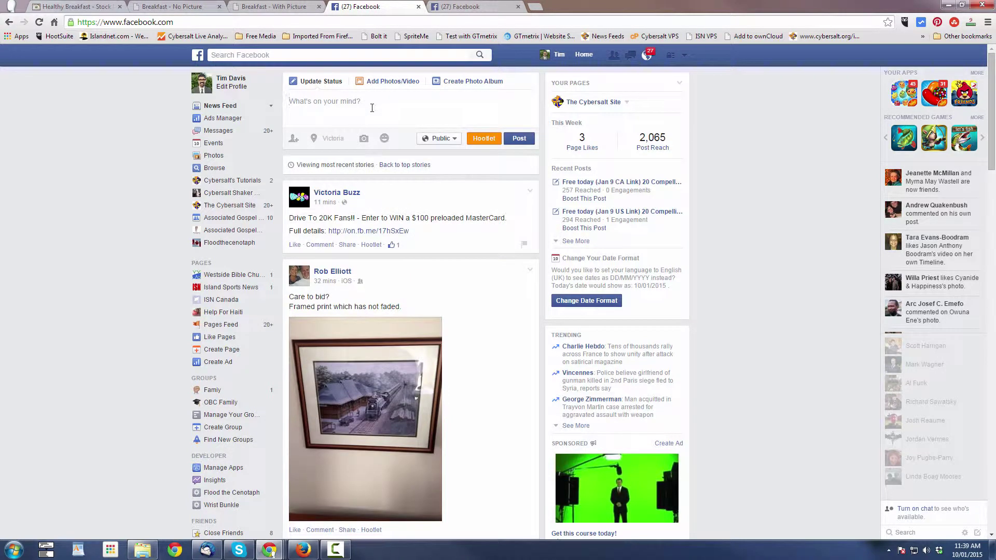
key("ctrl+v")
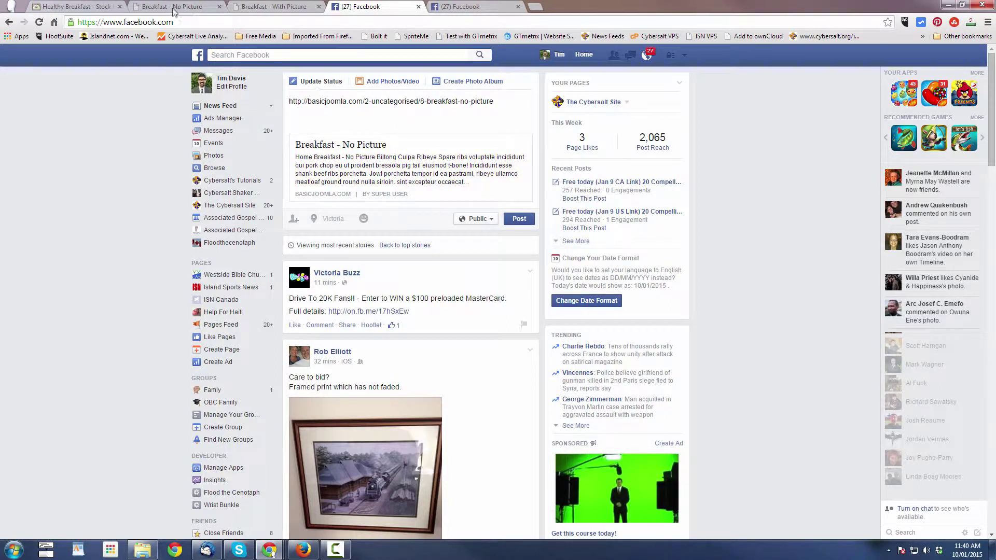
Step: Copy the Breakfast - With Picture article's address and paste it into a new status update in the second Facebook tab
left_click(265, 7)
right_click(254, 23)
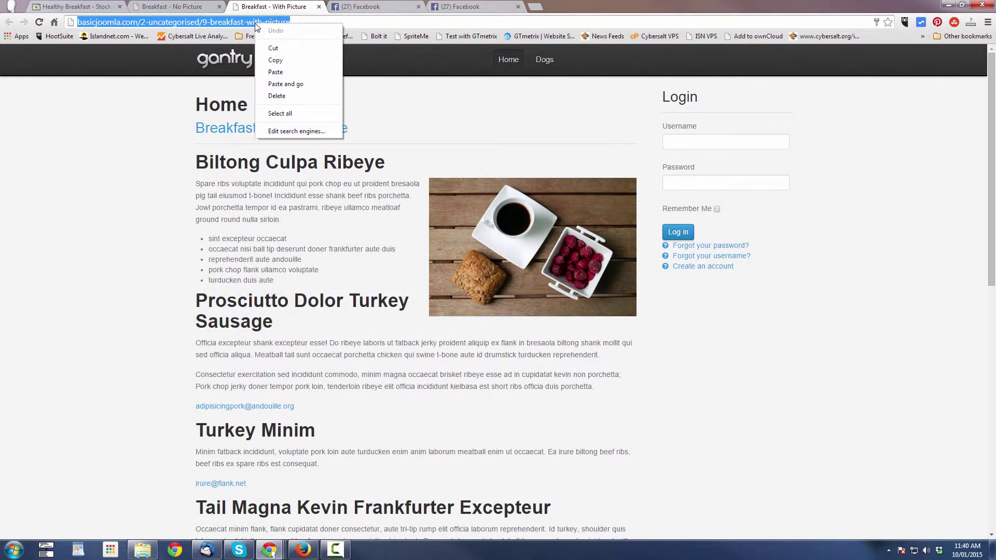
left_click(283, 62)
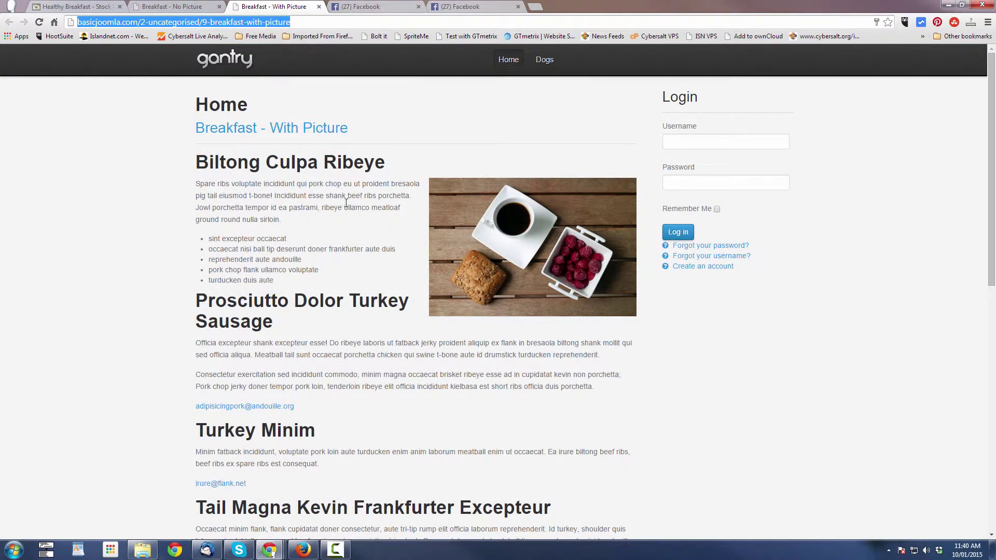
left_click(459, 8)
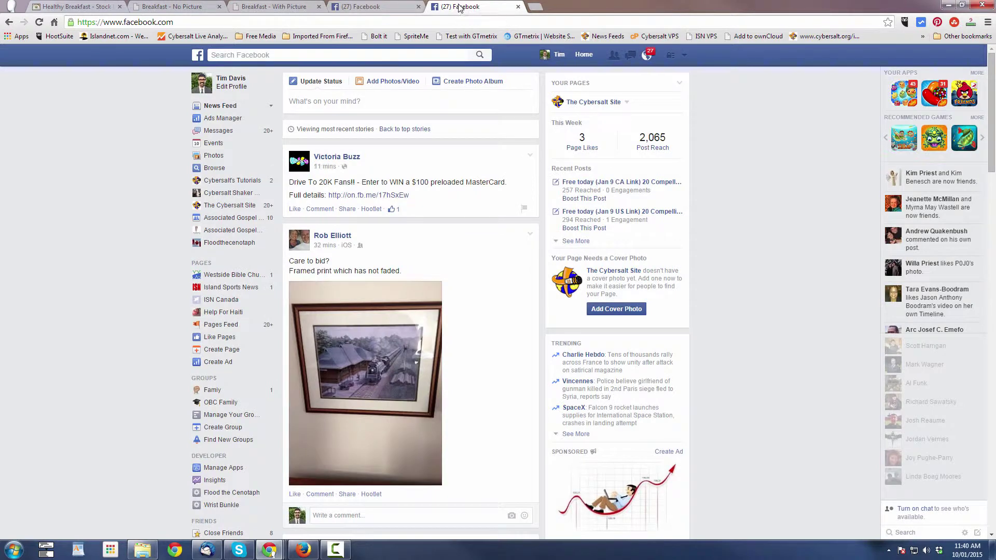
left_click(400, 101)
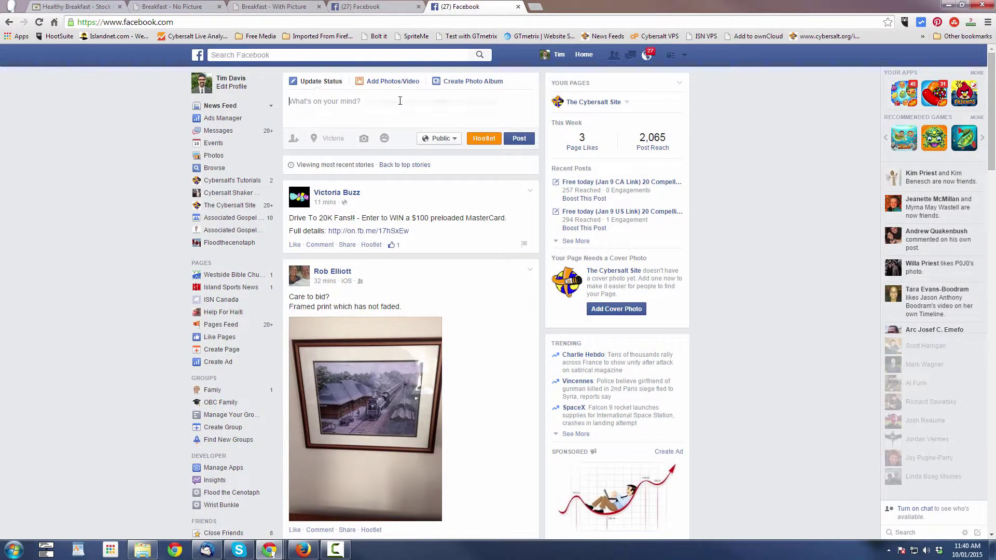
key("ctrl+v")
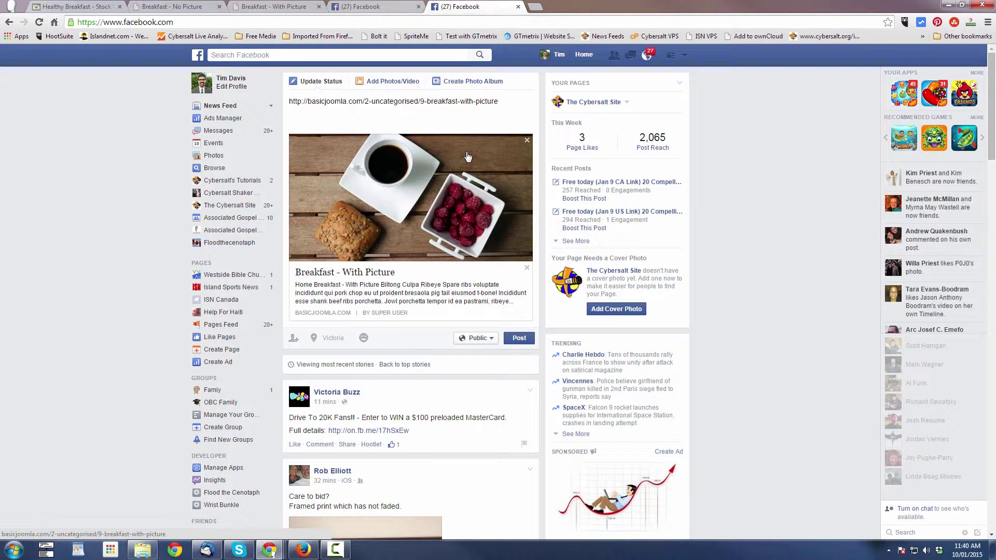
Step: Return to the freeimages site and go back to its home page
left_click(76, 7)
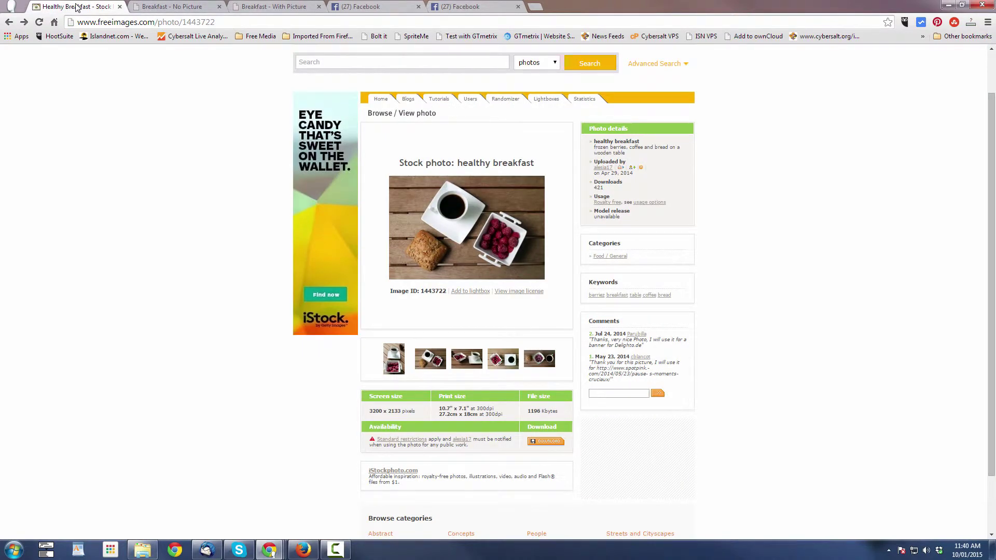
scroll(187, 106, "up", 1)
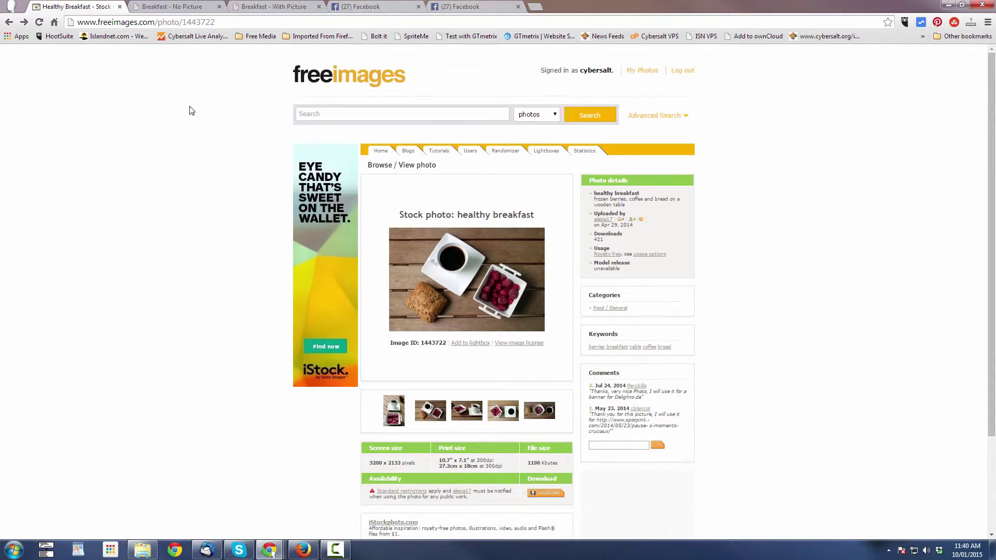
left_click(358, 84)
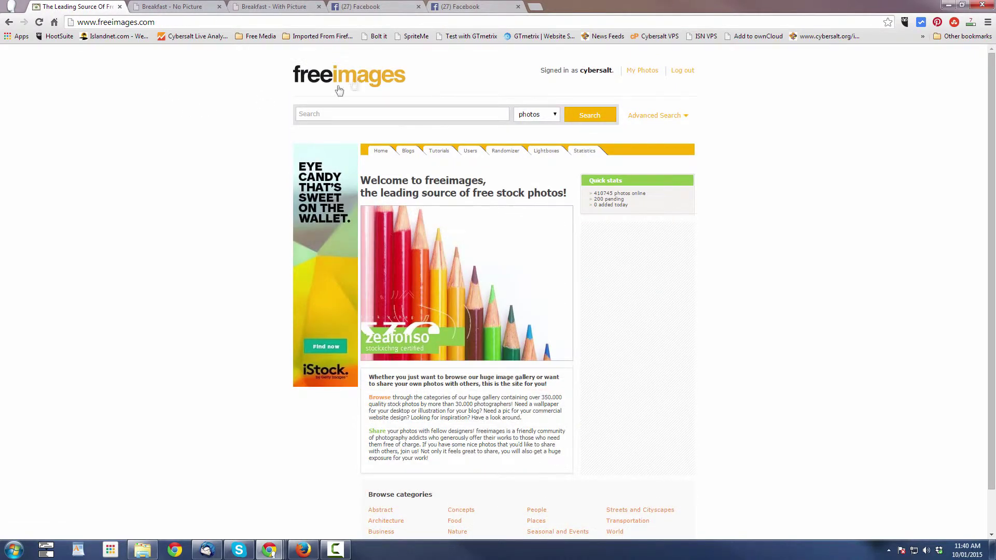